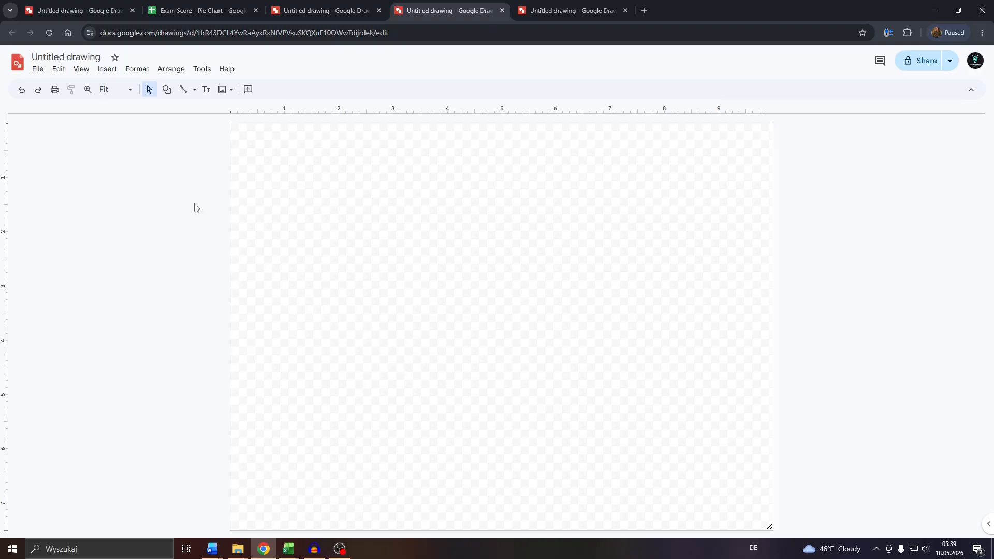
left_click(39, 70)
mouse_move(58, 88)
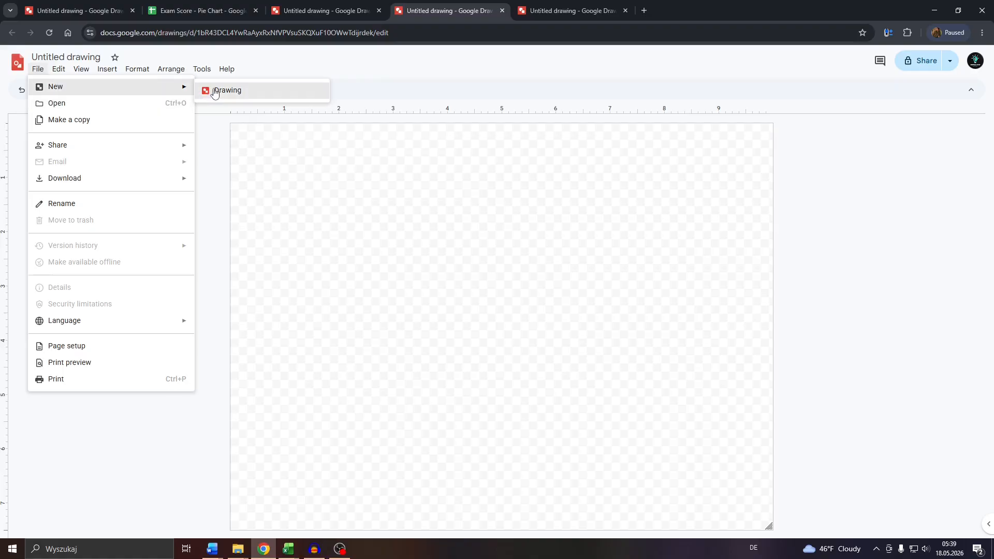
left_click(277, 183)
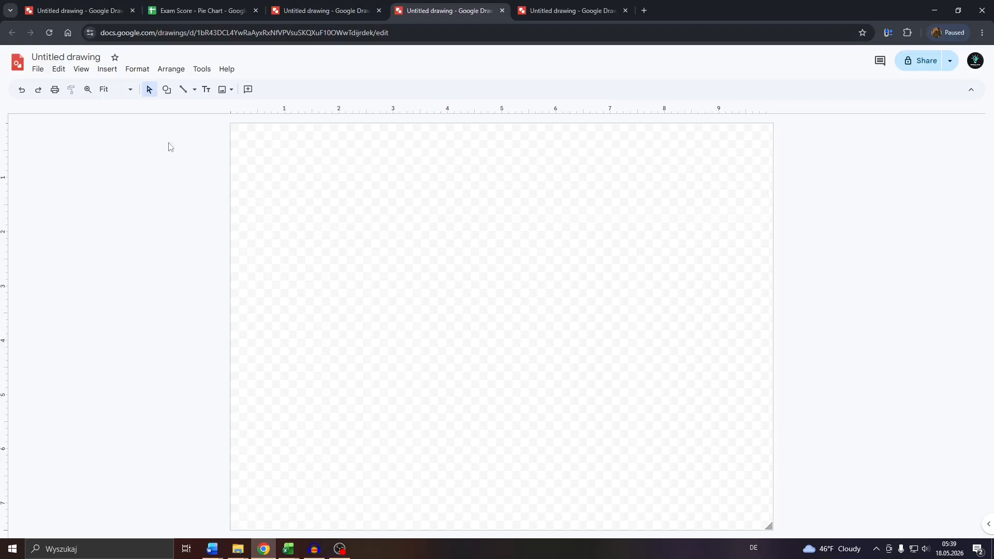
Step: Insert the blue three-level grid diagram and move the whole diagram into the upper half of the canvas
left_click(103, 76)
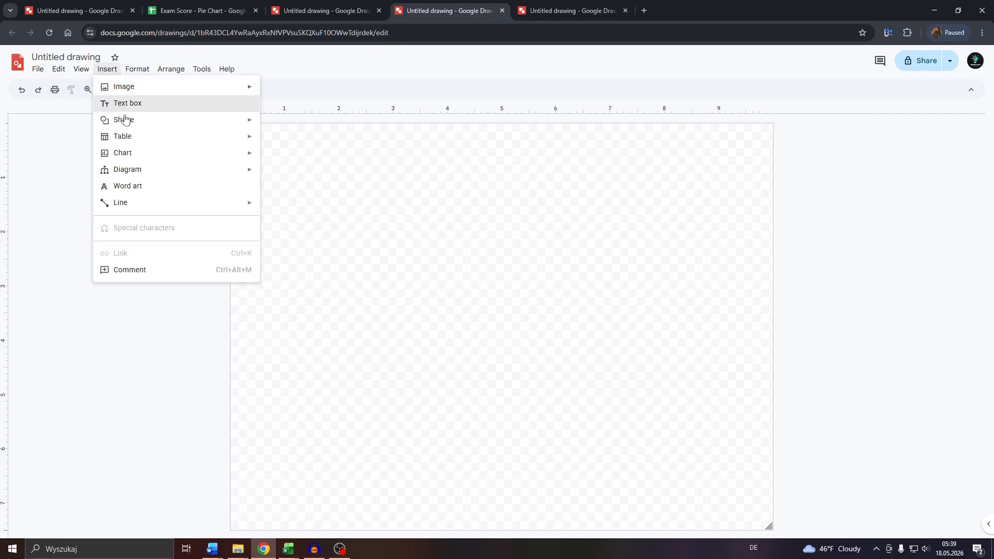
mouse_move(128, 158)
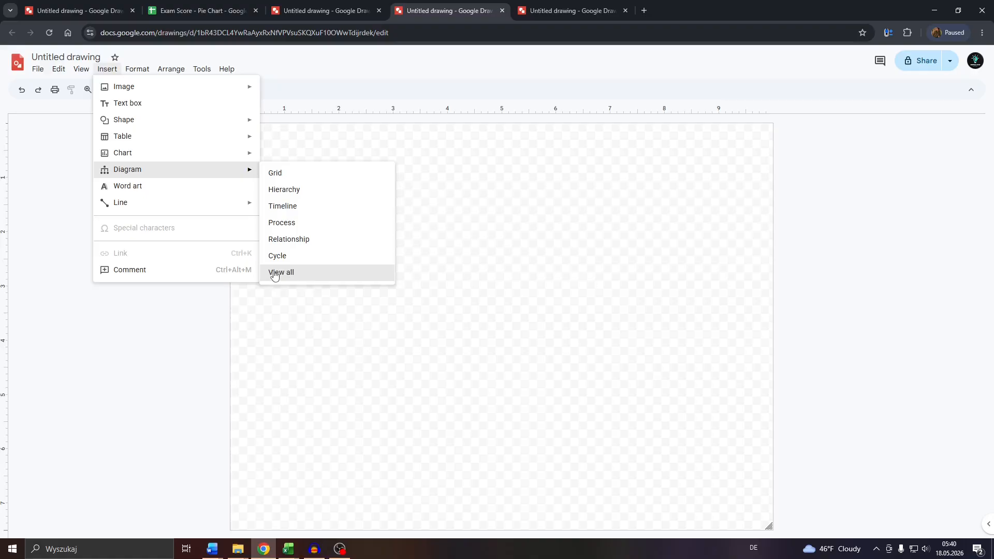
left_click(284, 179)
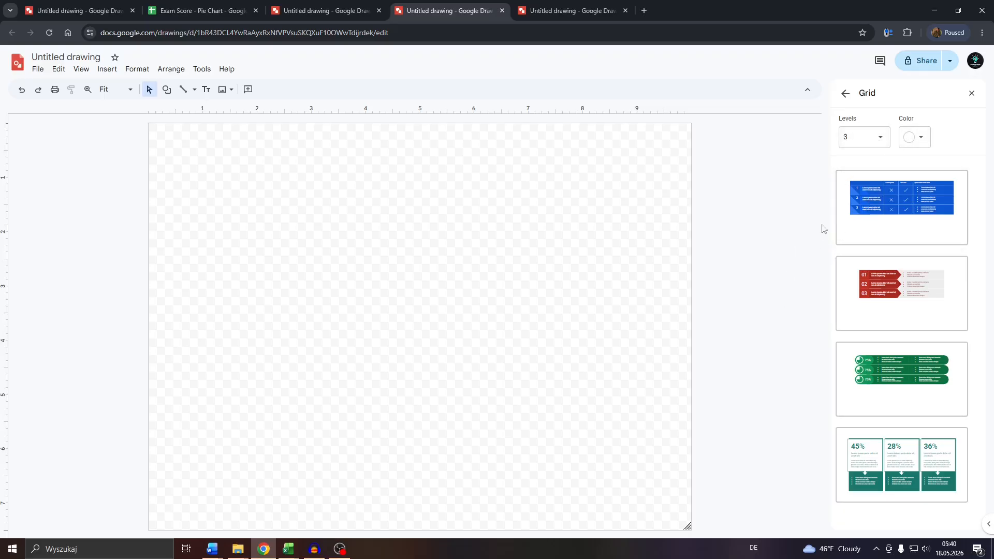
left_click(866, 201)
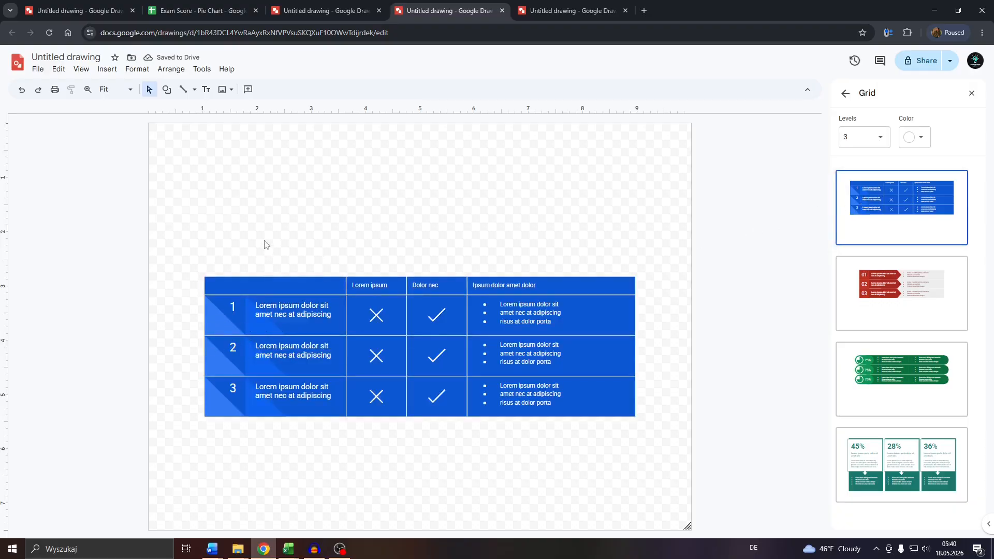
left_click_drag(191, 231, 685, 473)
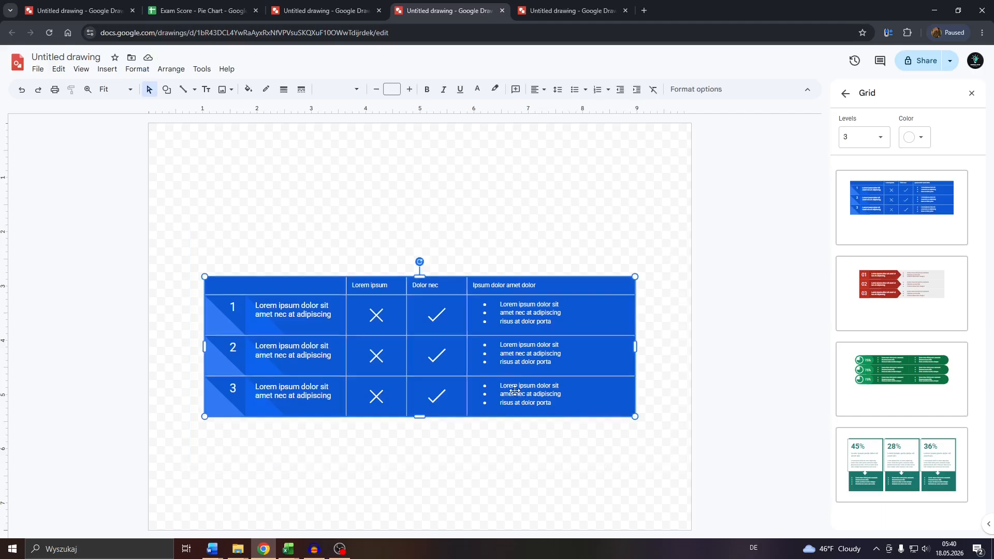
left_click_drag(516, 391, 516, 299)
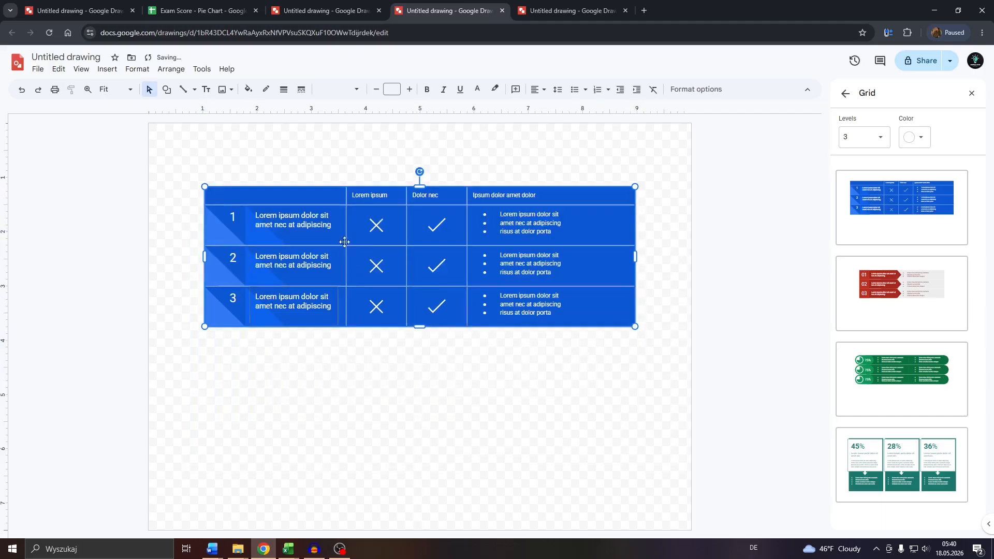
Step: Examine the grid's individual parts: the first row's text, cross, check mark and bulleted list, and the last column's header
left_click(294, 228)
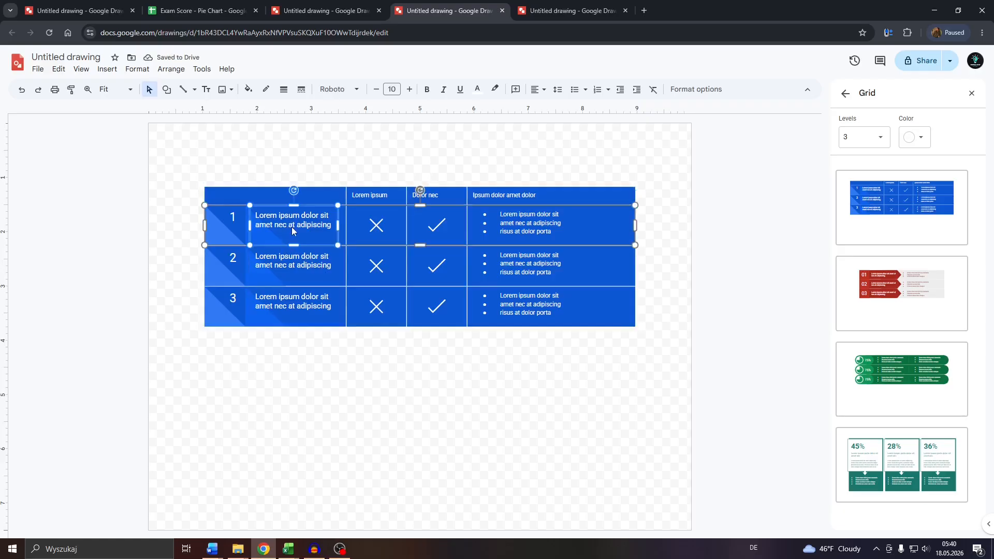
left_click(302, 228)
key("ctrl+a")
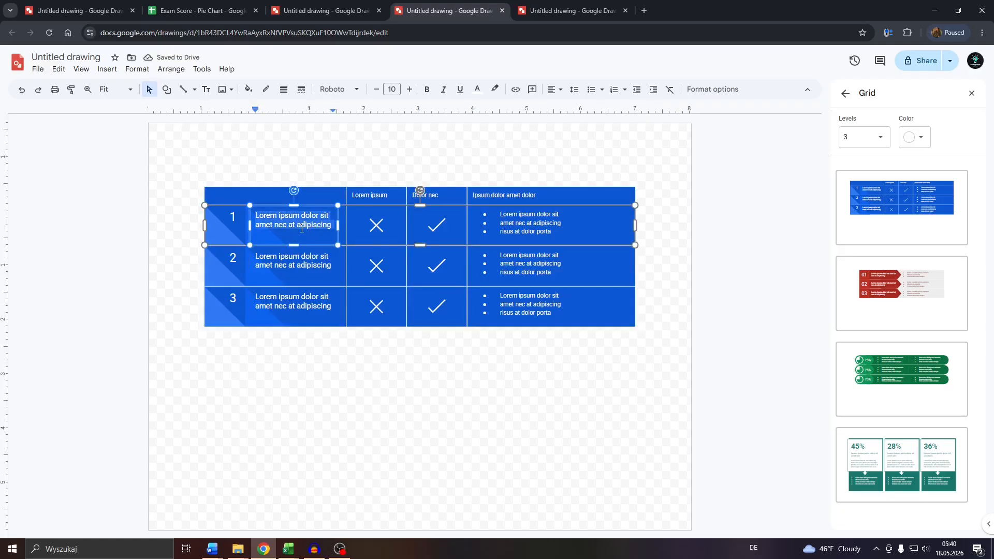
left_click(381, 230)
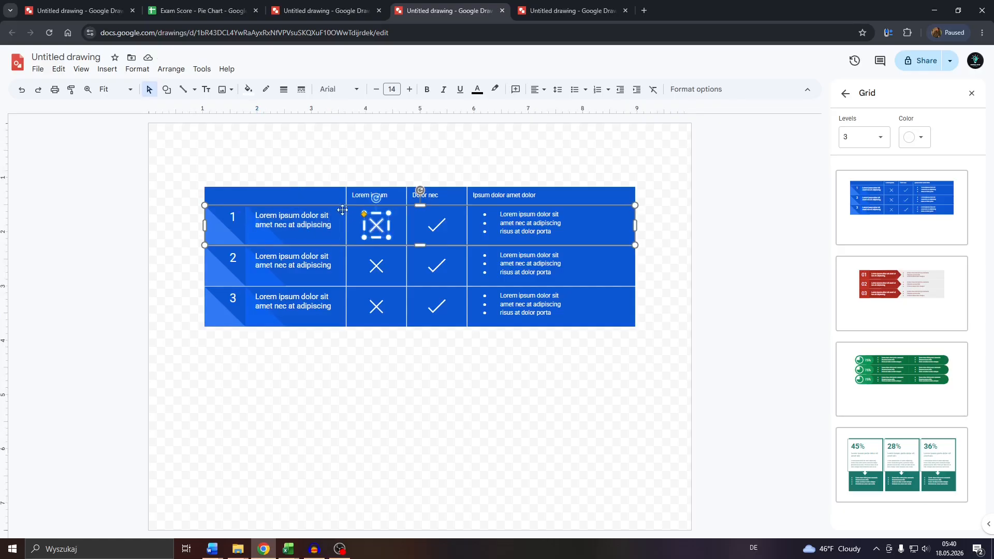
left_click(434, 226)
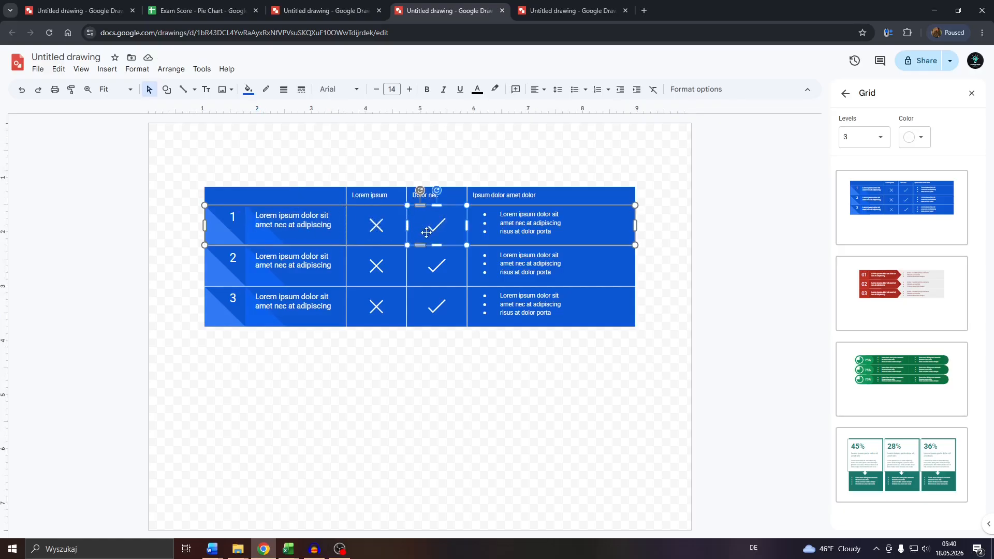
left_click(377, 226)
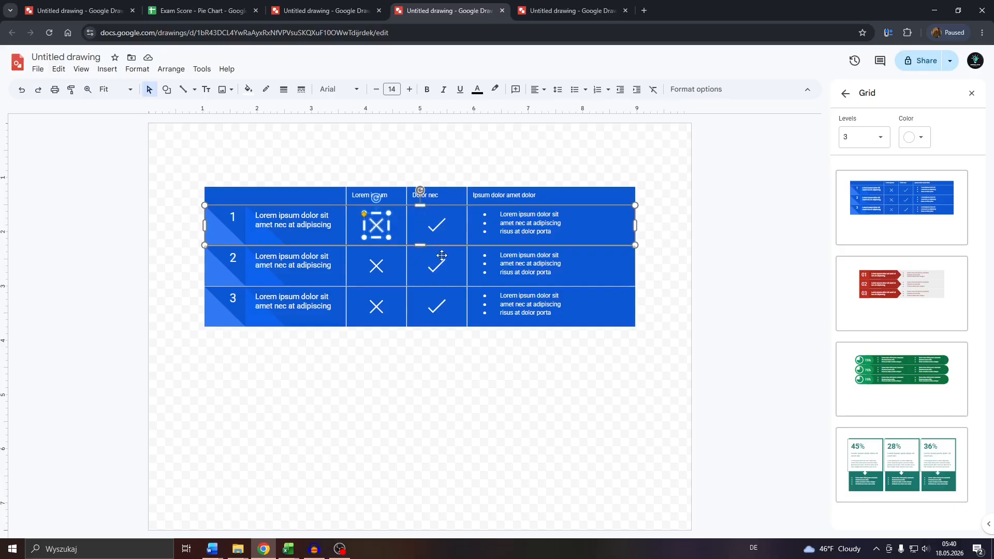
left_click(525, 225)
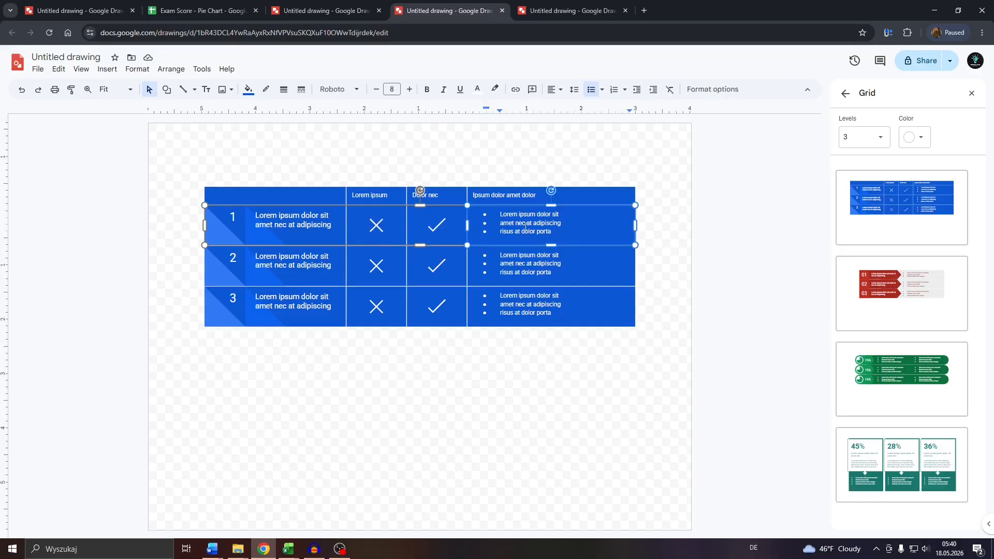
left_click(593, 89)
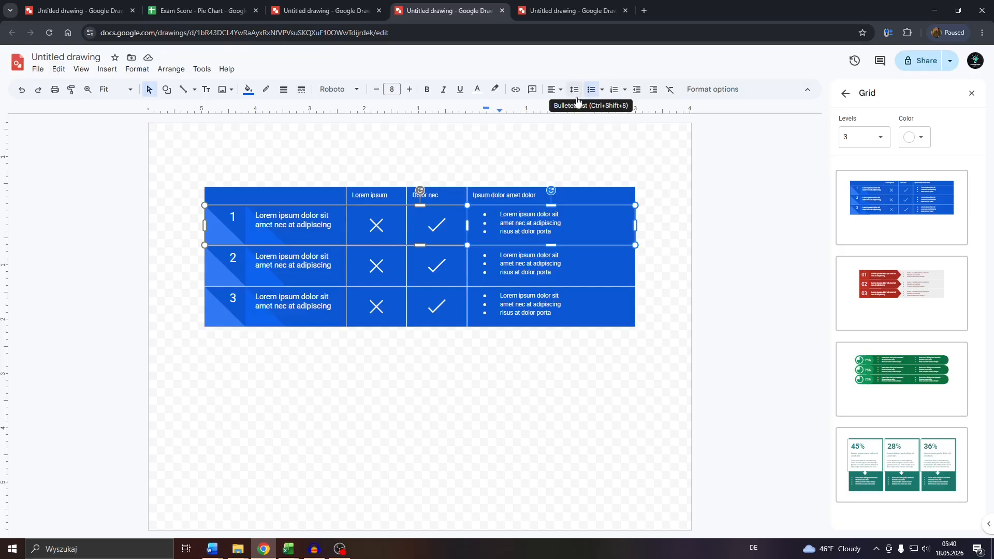
left_click(501, 195)
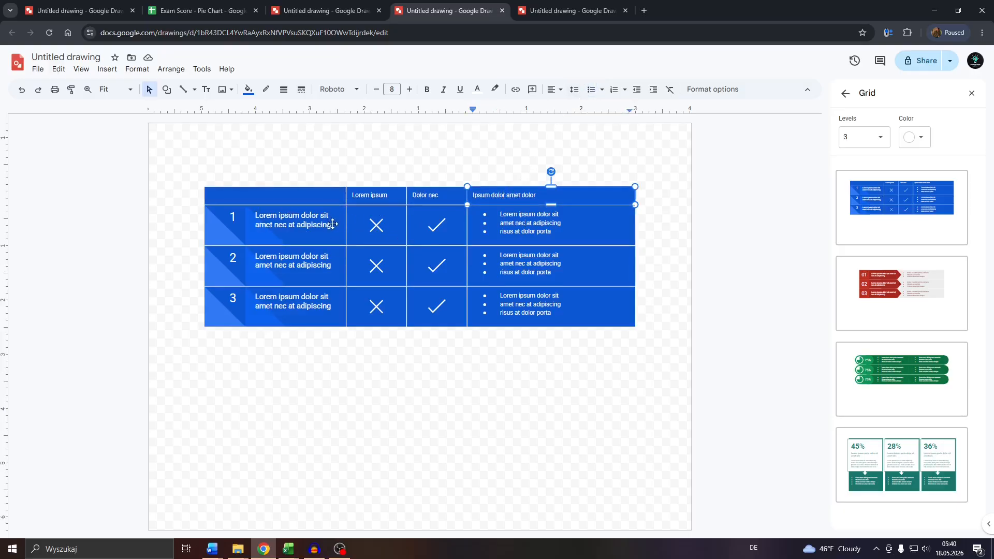
Step: Duplicate the grid's third row and place the copy directly beneath it as a fourth row
left_click(327, 306)
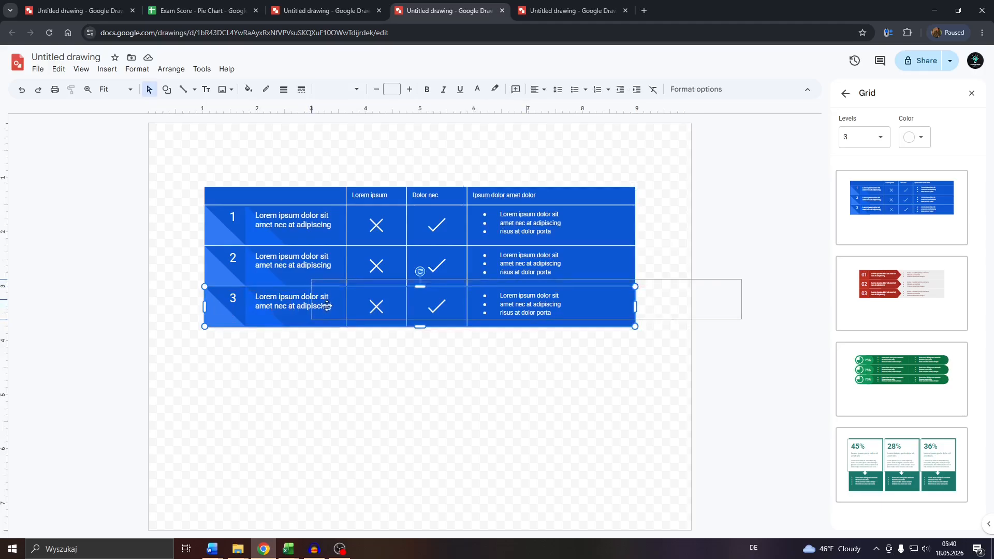
left_click_drag(219, 306, 245, 450)
left_click_drag(202, 344, 578, 348)
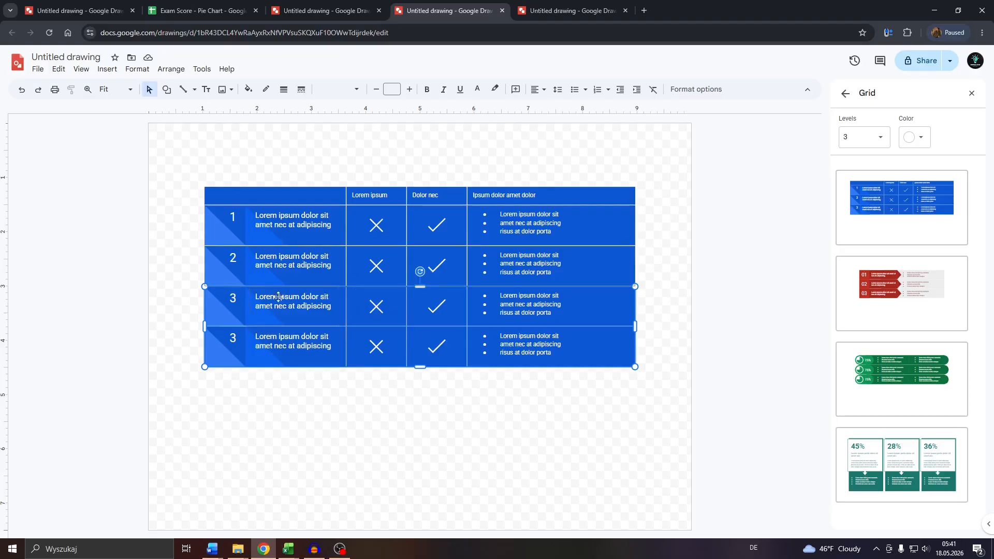
left_click(337, 399)
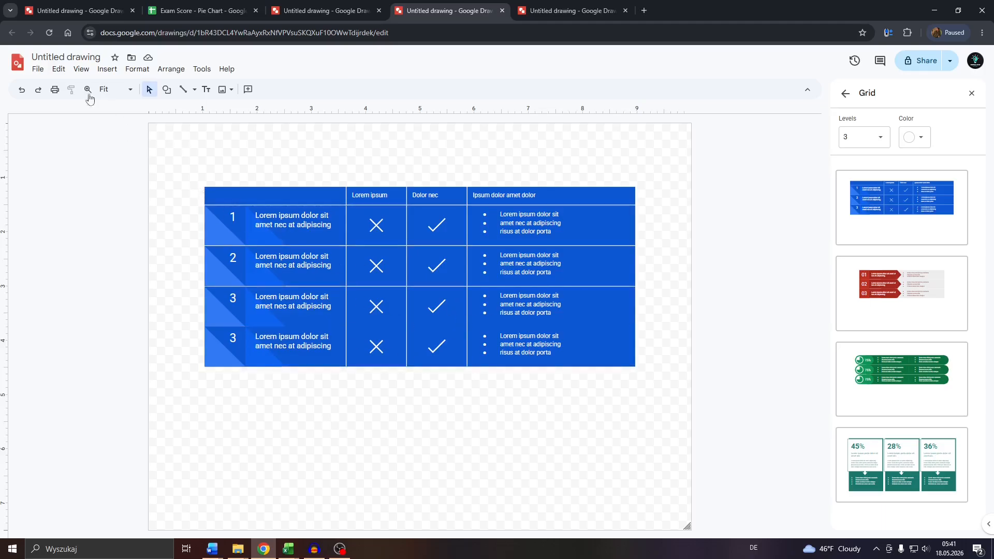
Step: Create a new blank drawing
left_click(38, 69)
mouse_move(56, 88)
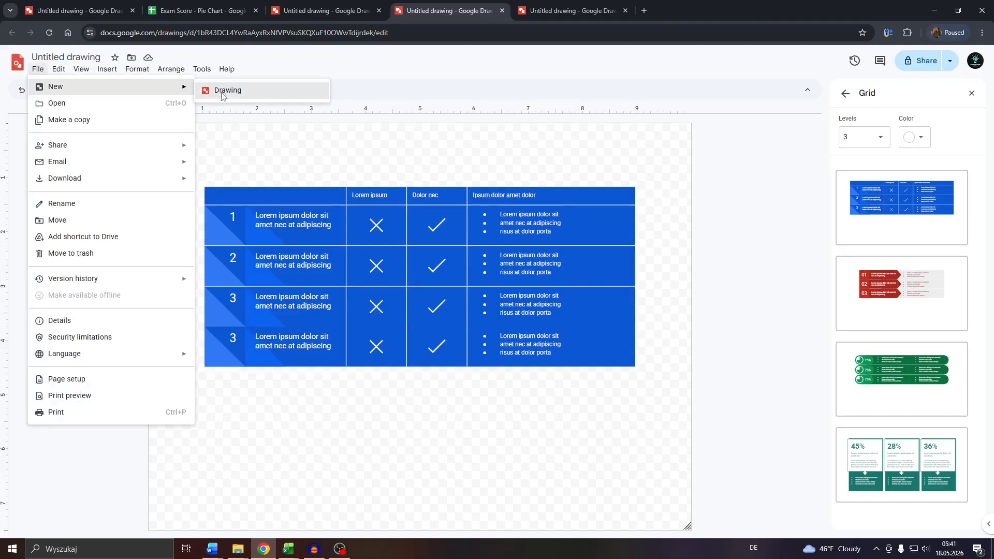
left_click(221, 90)
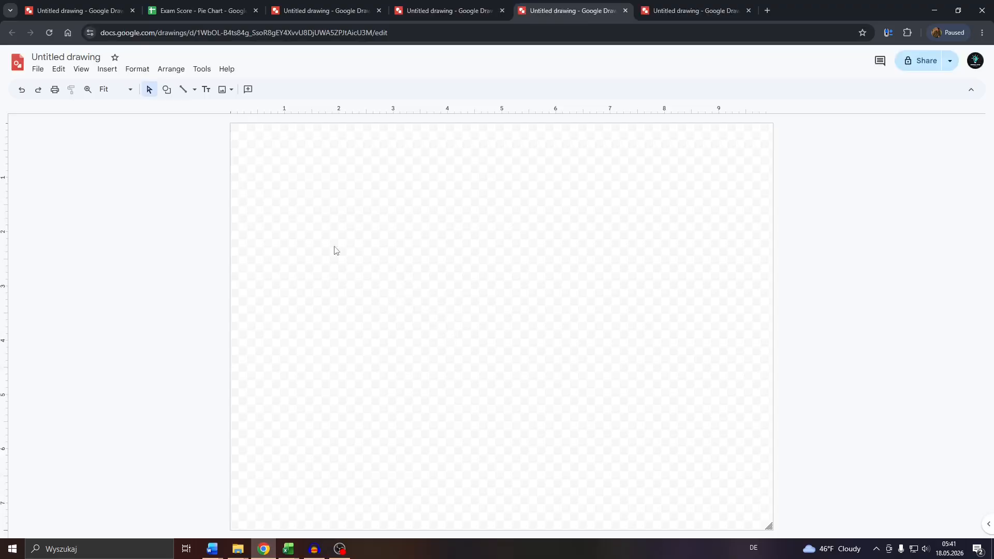
Step: Draw a large, nearly square rounded rectangle in the upper-left part of the canvas
left_click(108, 71)
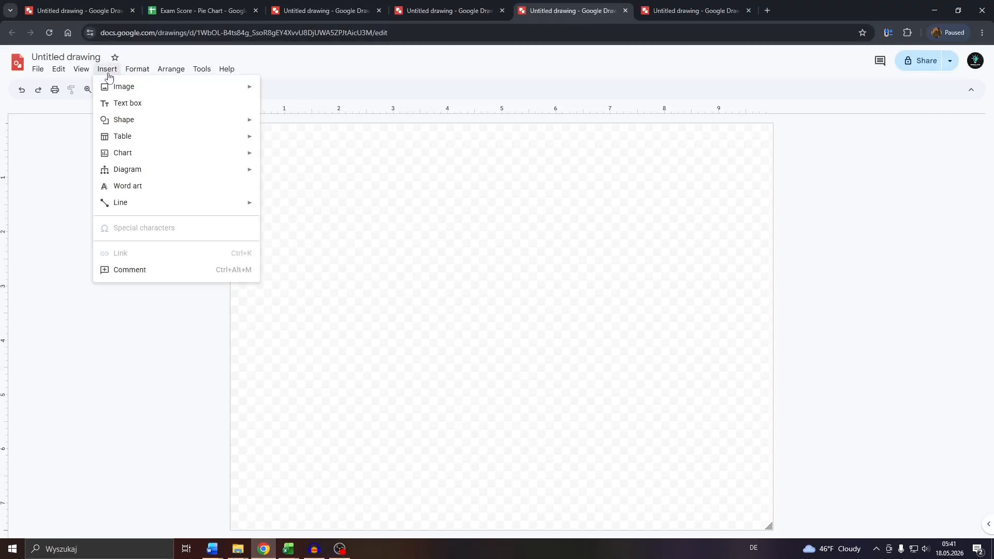
mouse_move(141, 125)
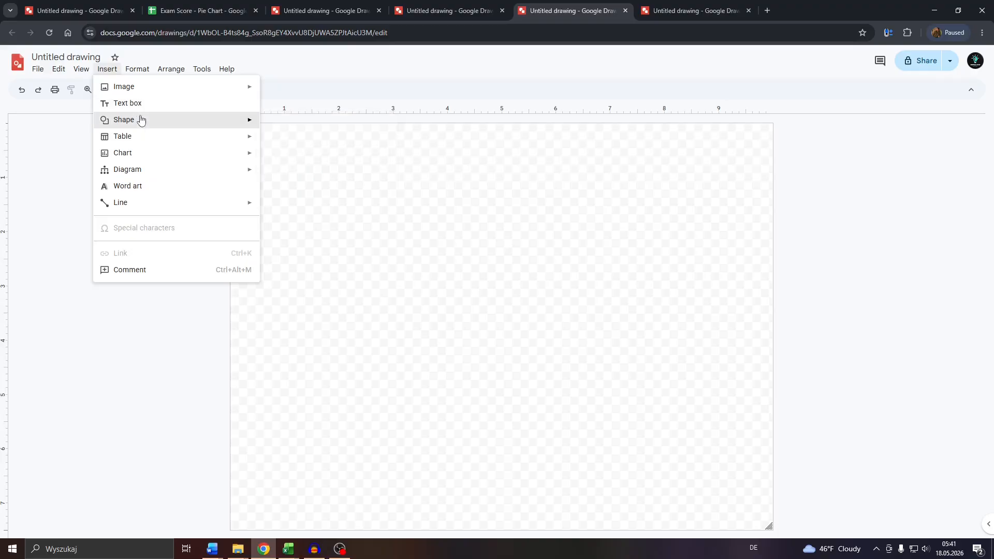
mouse_move(311, 126)
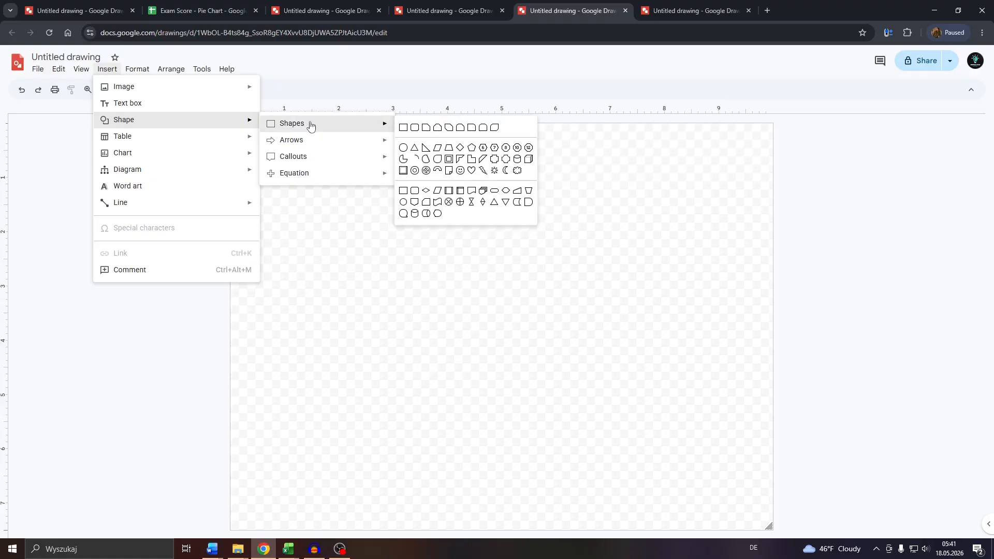
left_click(416, 128)
left_click_drag(299, 183, 456, 347)
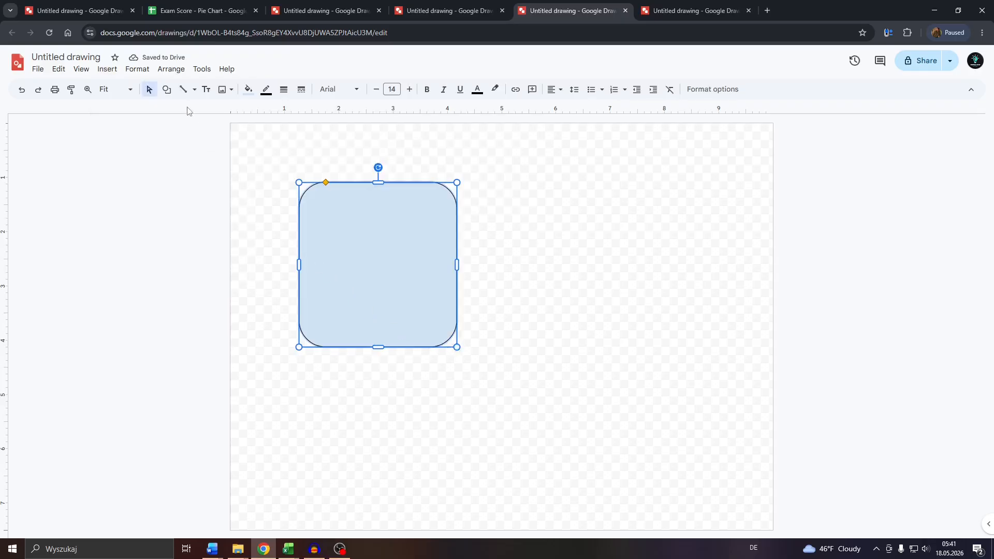
Step: Draw a triangle to the right of the rounded rectangle and shift the rectangle slightly down and left so they sit roughly level
left_click(110, 72)
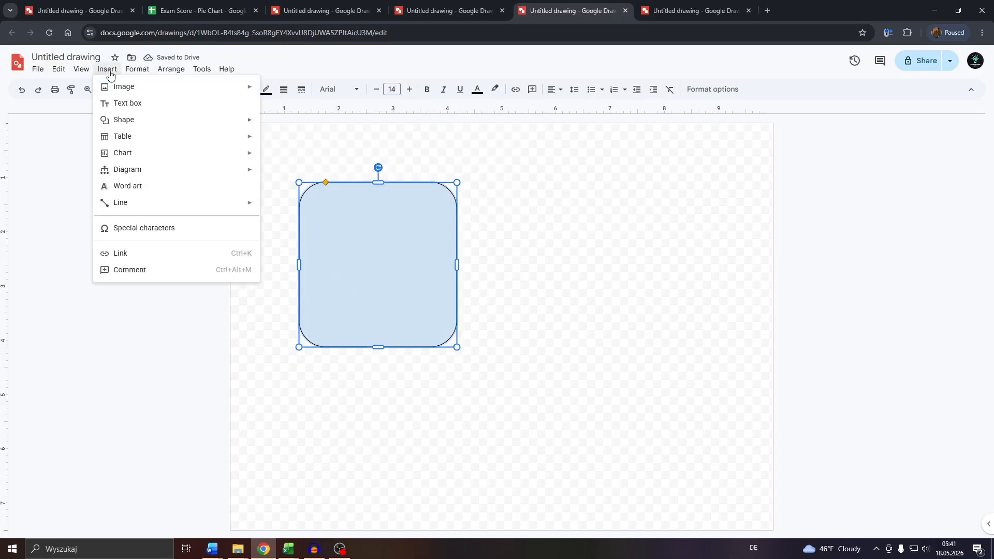
mouse_move(132, 122)
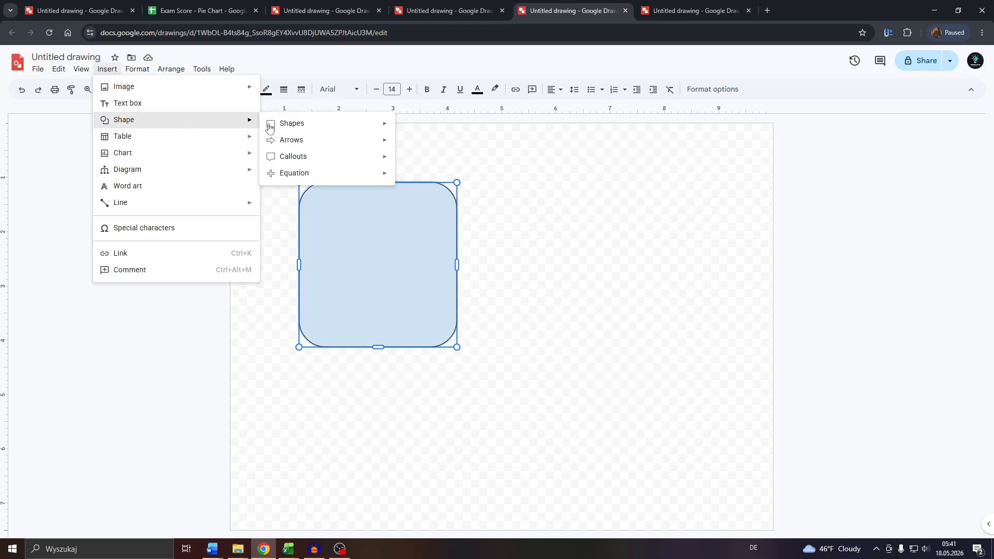
mouse_move(317, 126)
left_click(417, 149)
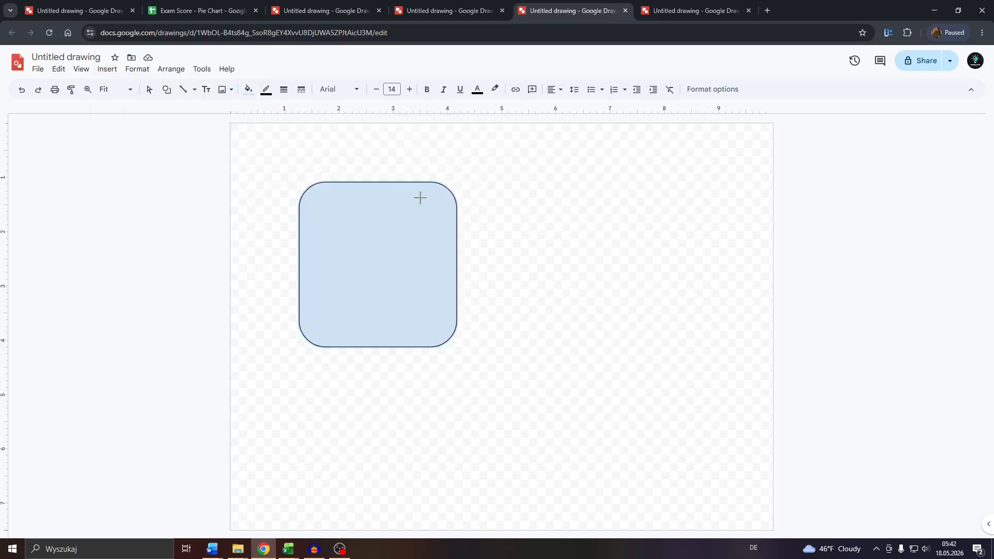
left_click_drag(506, 214, 677, 385)
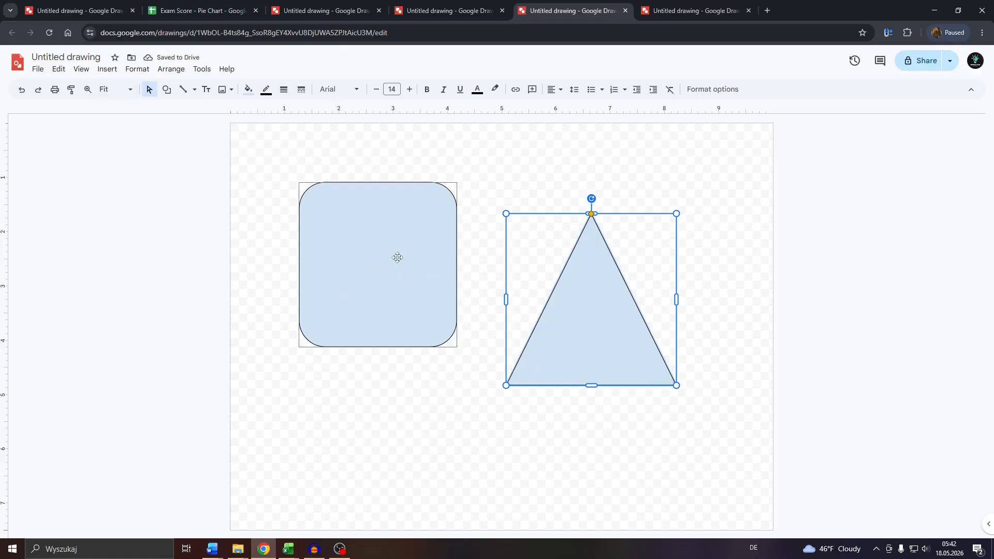
left_click_drag(375, 264, 362, 305)
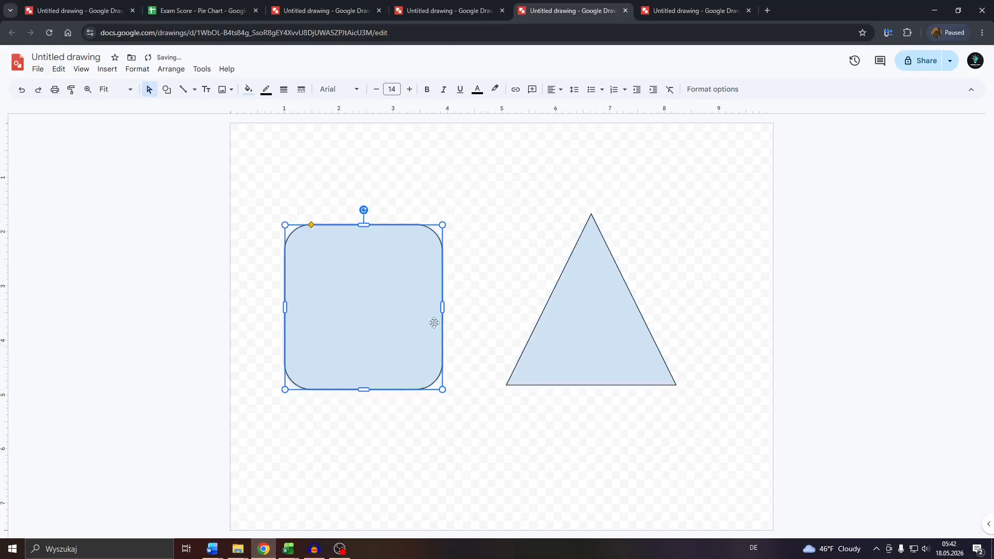
Step: Join the right-hand midpoint of the rounded rectangle to the triangle's left side with a curved connector
left_click(107, 70)
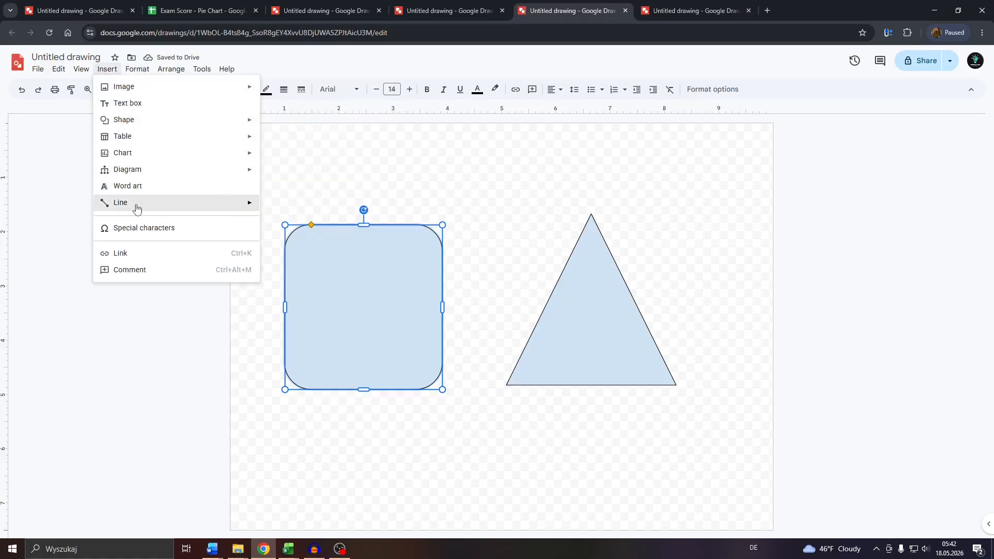
mouse_move(133, 207)
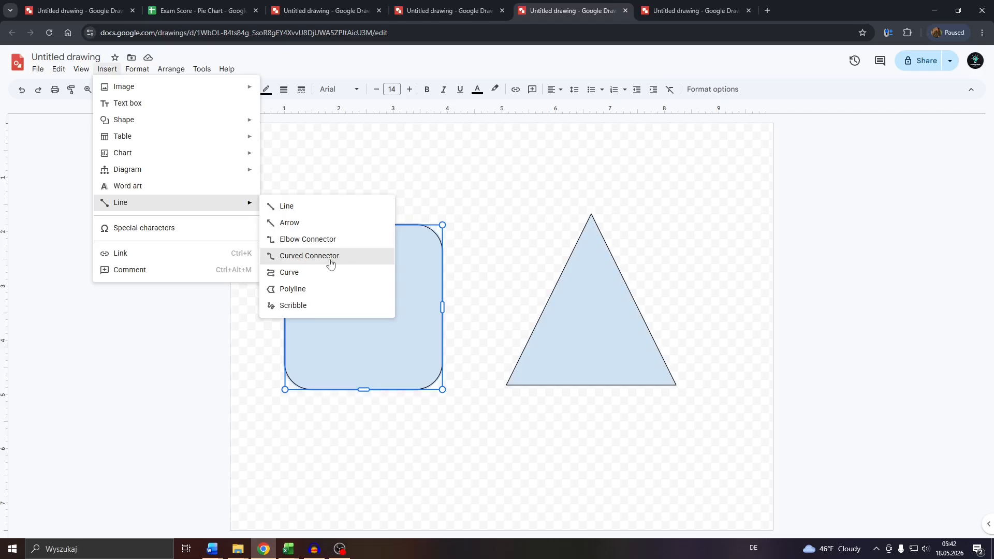
left_click(332, 259)
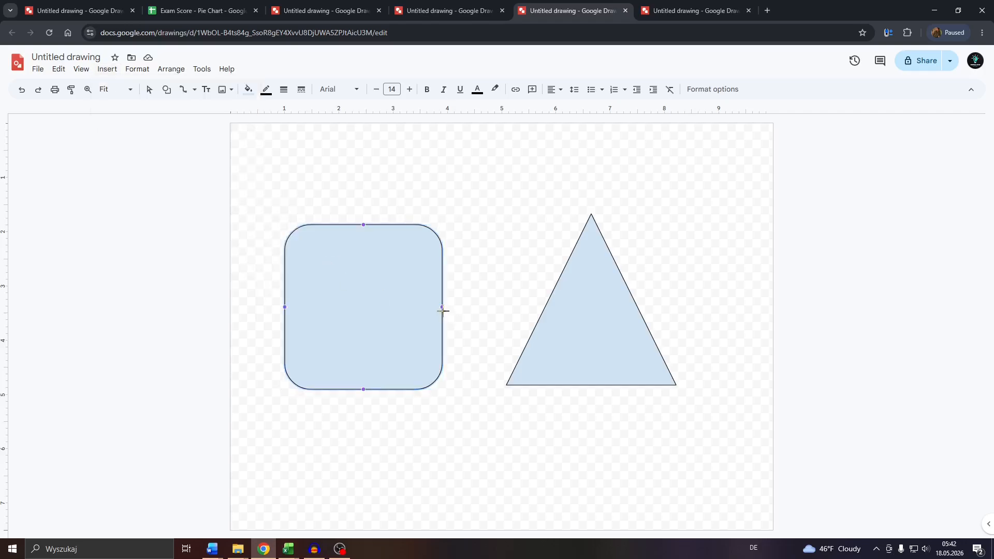
left_click_drag(442, 307, 471, 312)
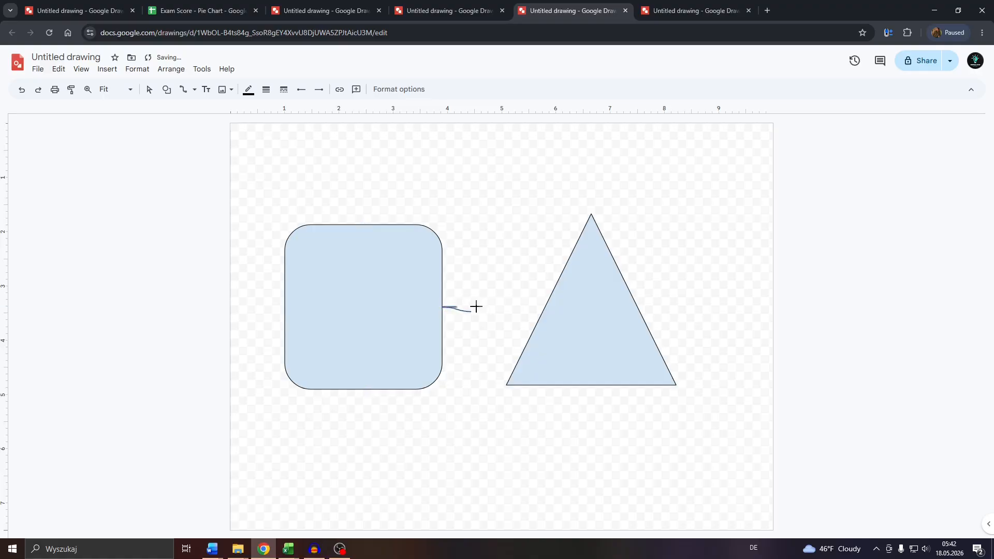
key("ctrl+z")
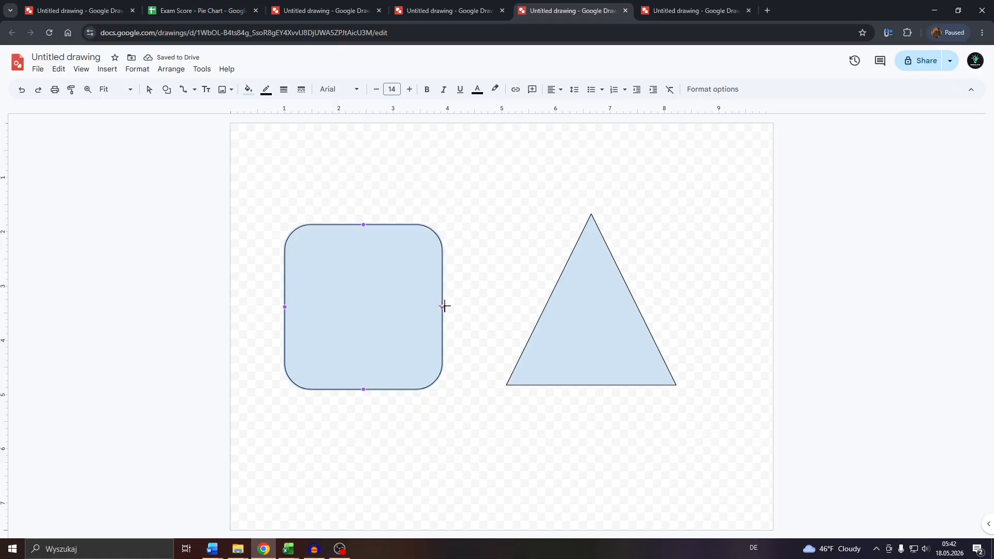
left_click_drag(442, 308, 549, 300)
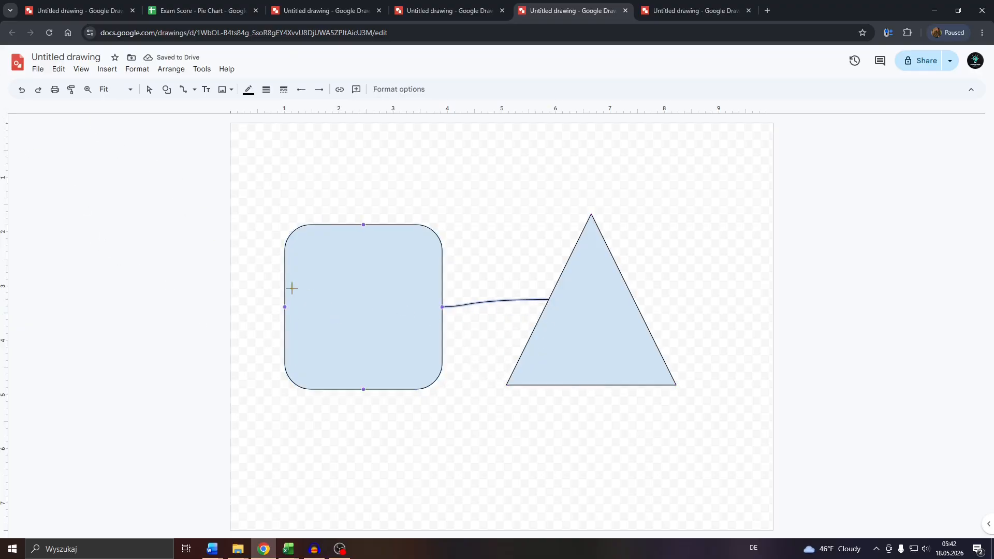
Step: Add a text box reading "Shape A" inside the rounded rectangle
left_click(114, 73)
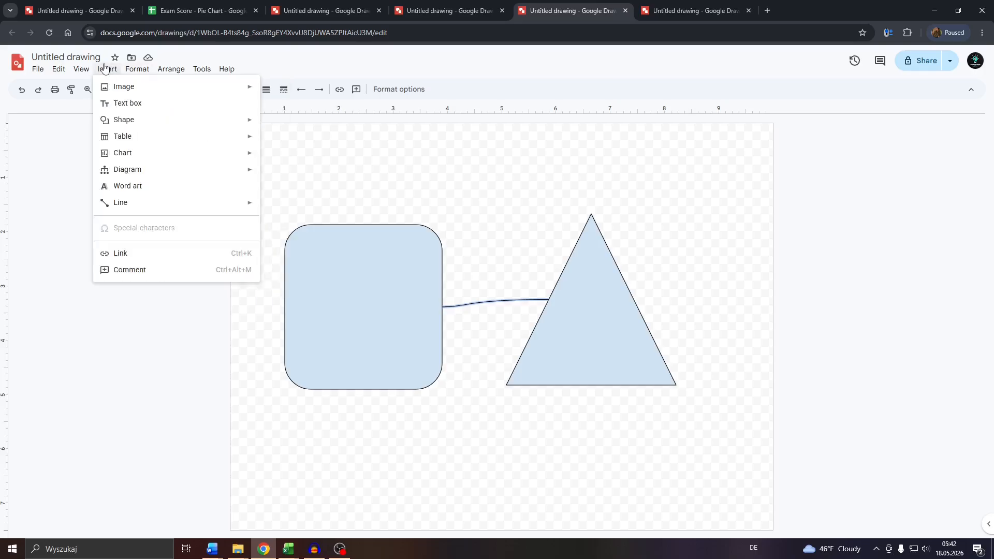
left_click(129, 104)
left_click_drag(304, 255, 413, 367)
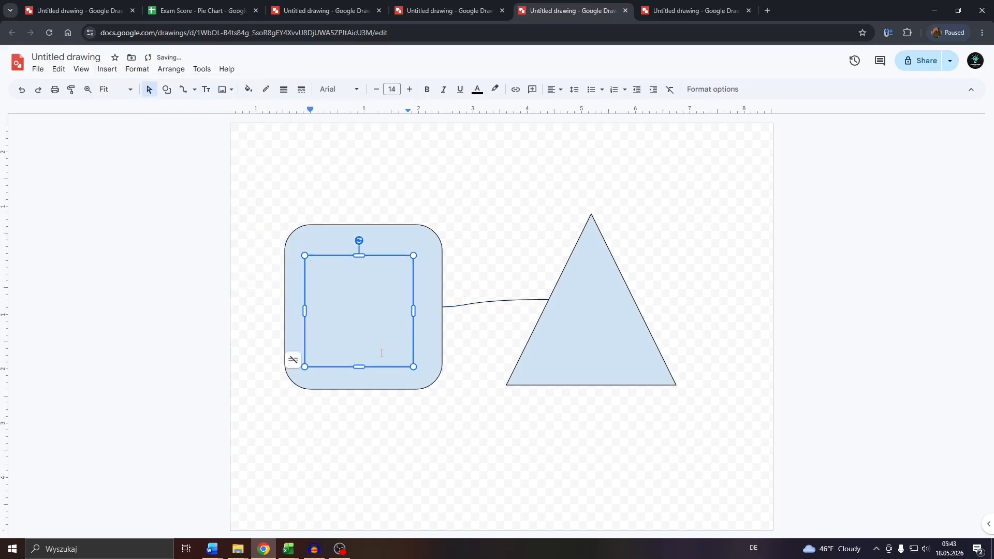
type("Shape A")
left_click(296, 198)
Step: Duplicate the "Shape A" text box onto the triangle and shrink the copy to fit within the triangle's lower middle
left_click(315, 275)
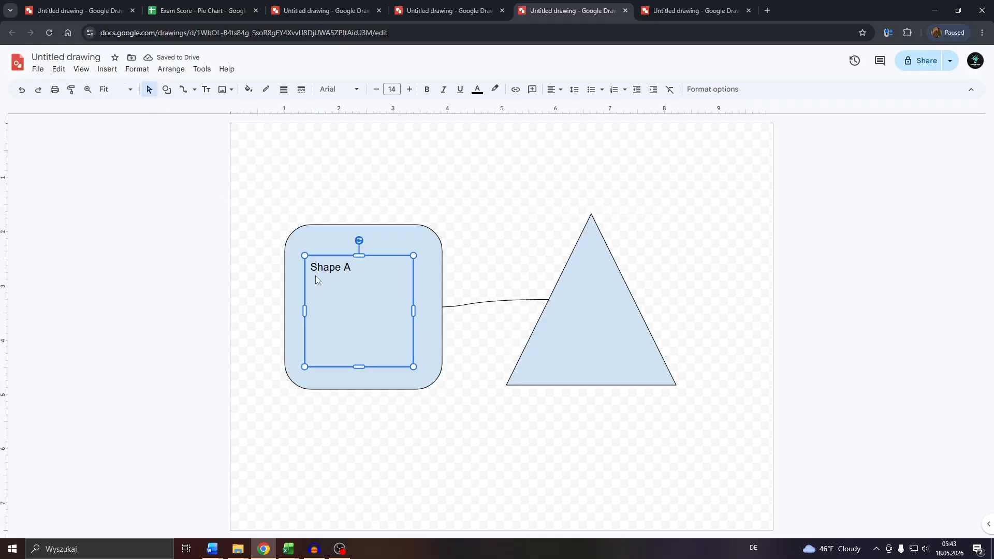
left_click_drag(316, 276, 324, 284)
left_click_drag(425, 310, 667, 346)
left_click_drag(664, 299, 642, 323)
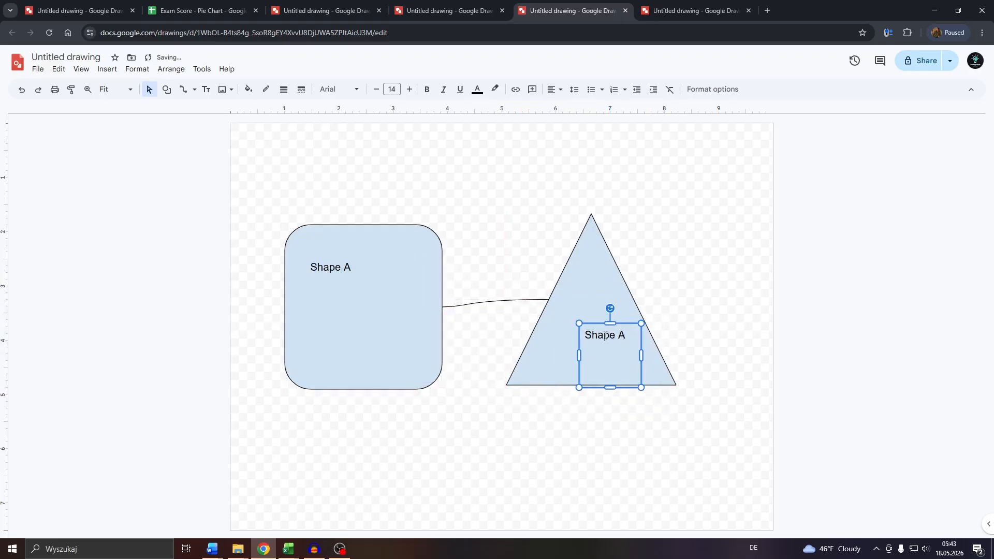
left_click_drag(595, 325, 580, 314)
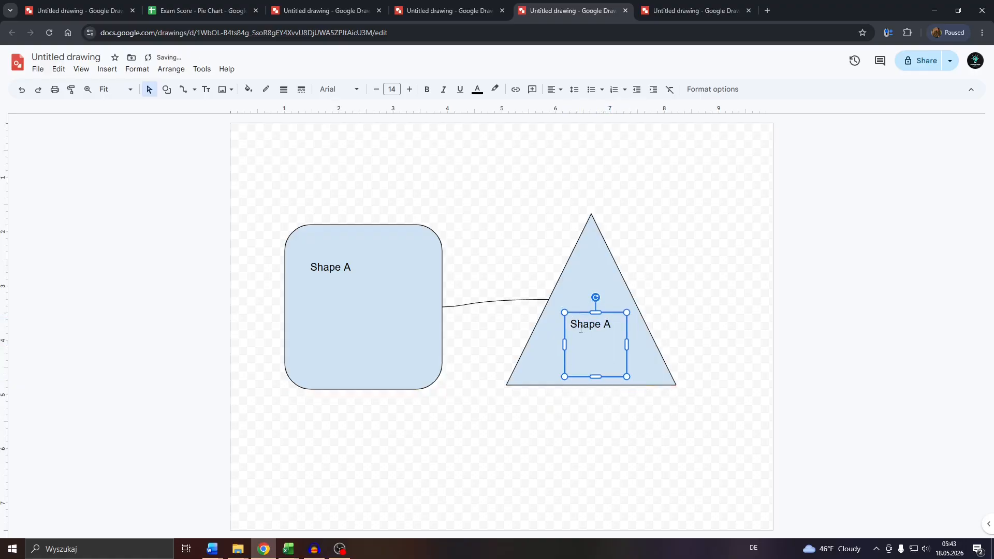
Step: Change the text of the label on the triangle to "Shape B"
left_click(581, 329)
left_click(606, 329)
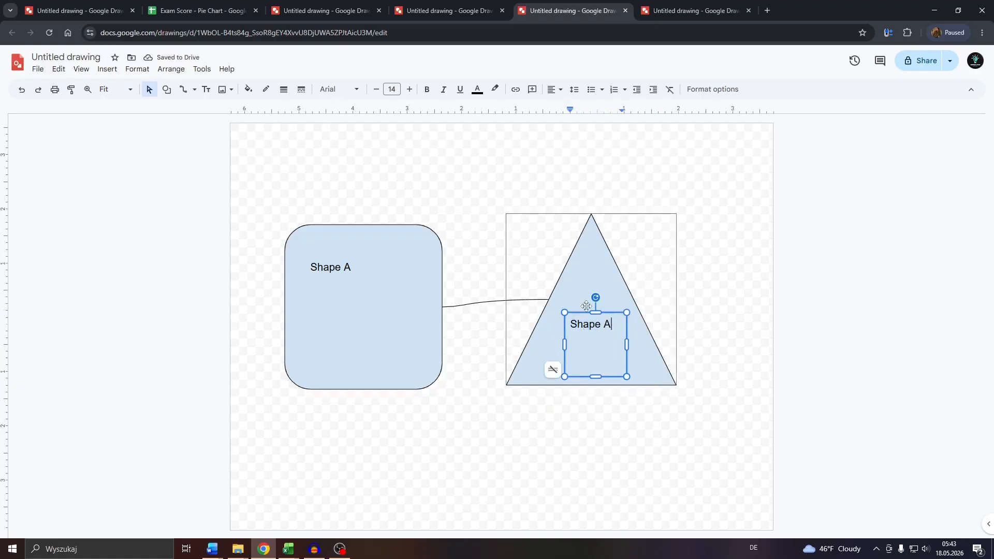
key("BackSpace")
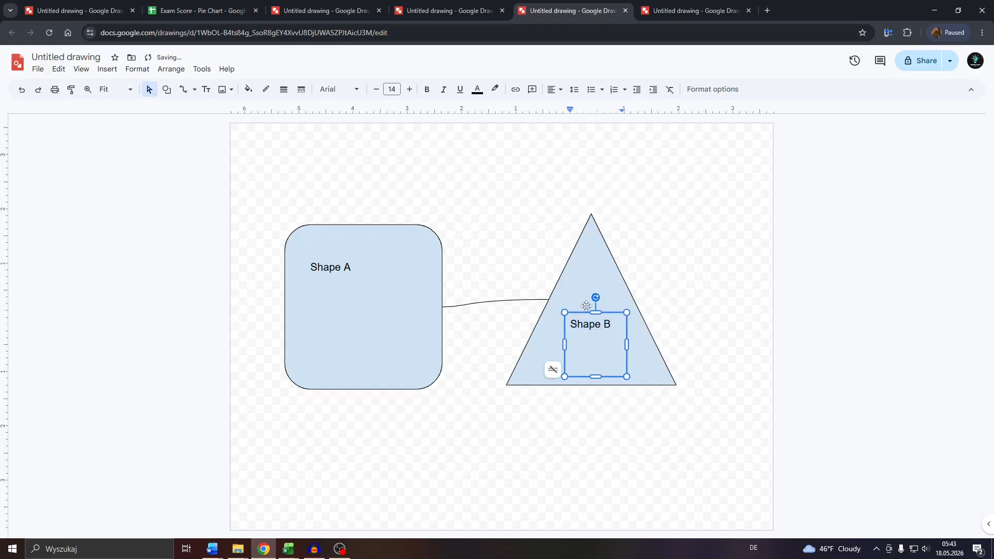
left_click(814, 235)
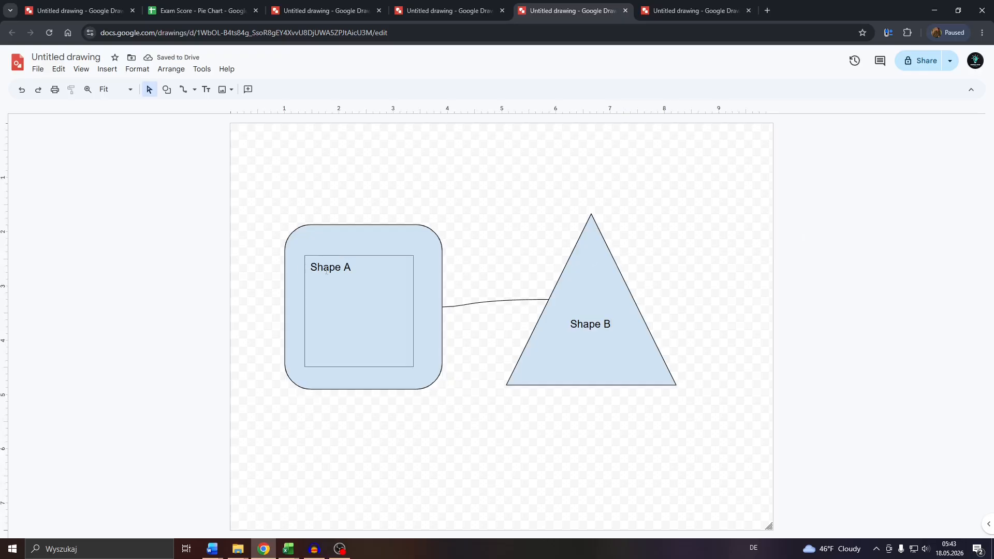
Step: Shrink the "Shape A" text box and move it so its label sits near the middle of the rounded rectangle
left_click_drag(307, 267, 355, 276)
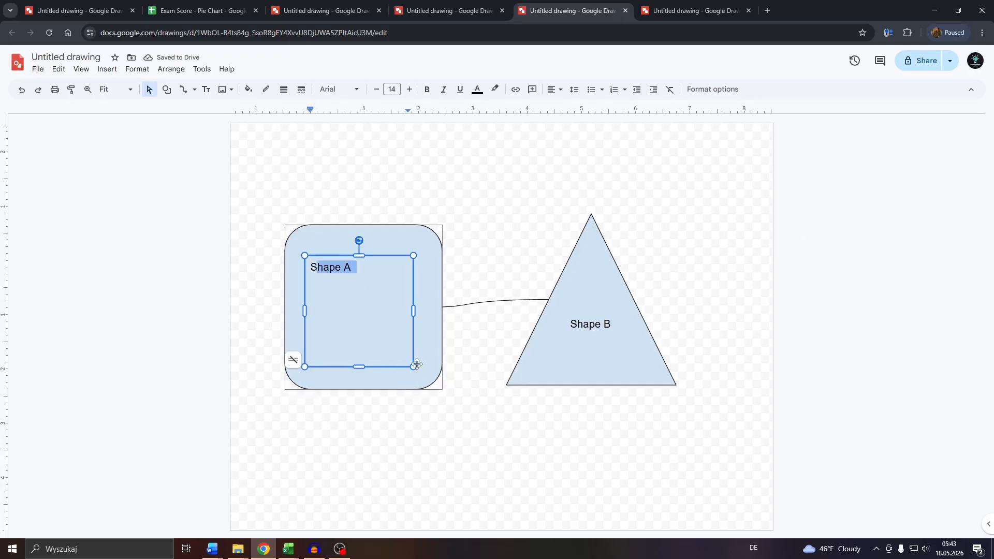
left_click_drag(413, 367, 401, 282)
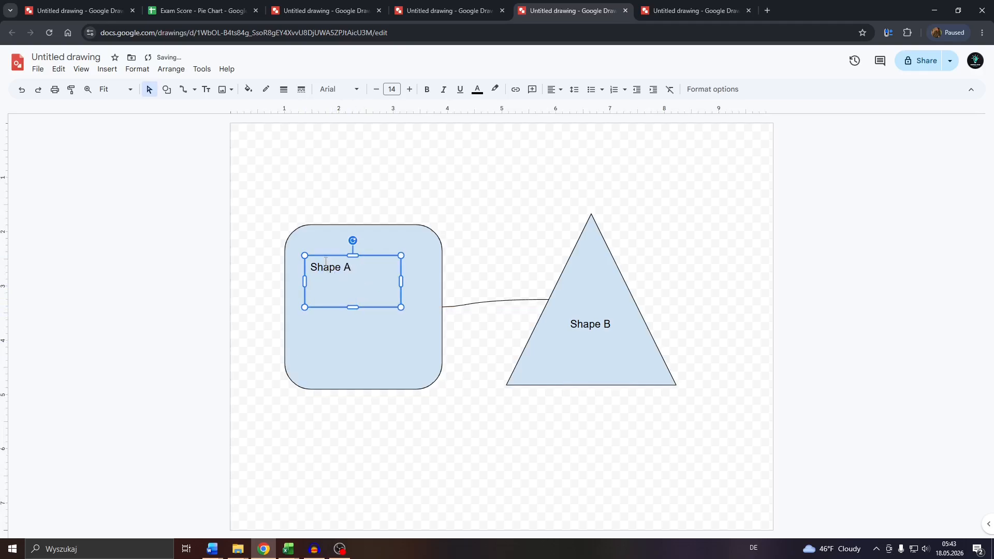
left_click_drag(325, 260, 350, 309)
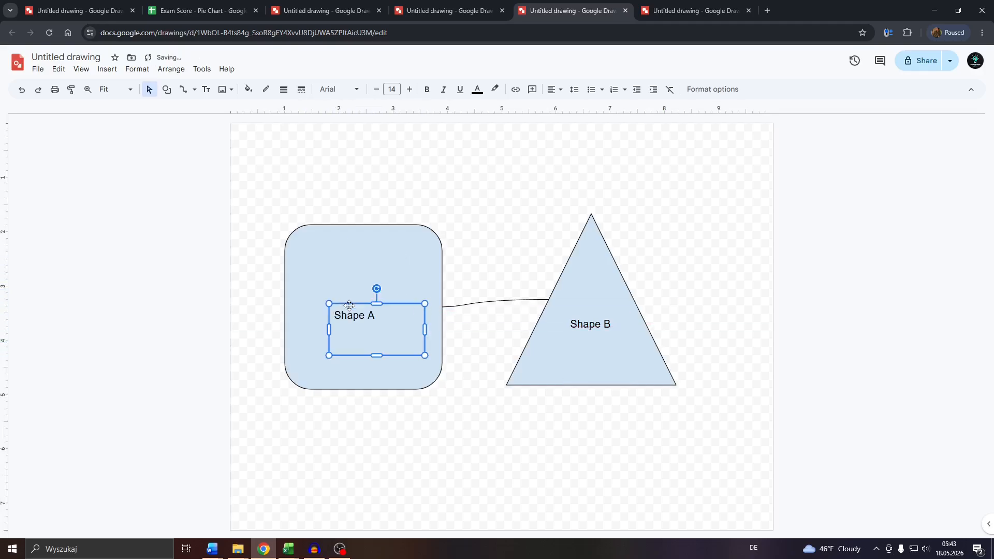
left_click(452, 169)
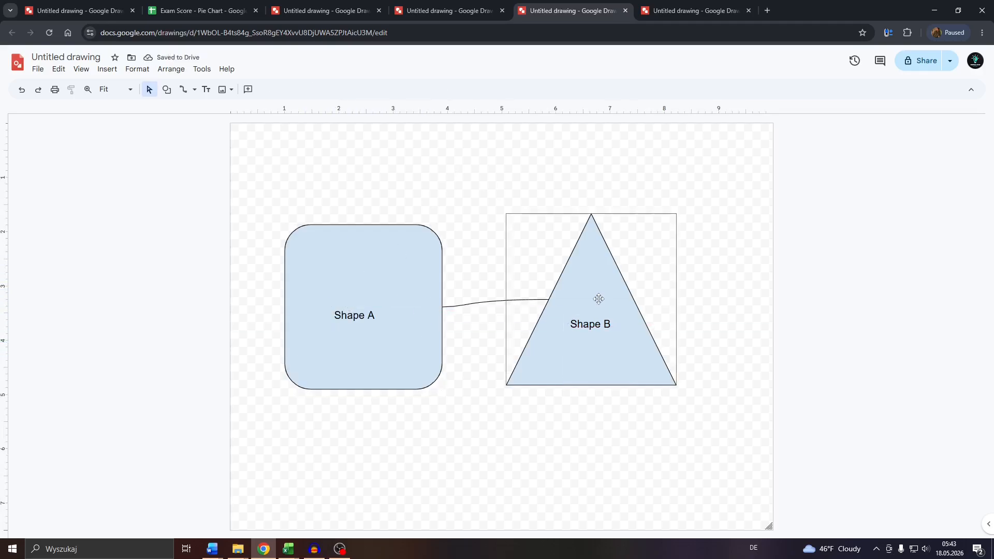